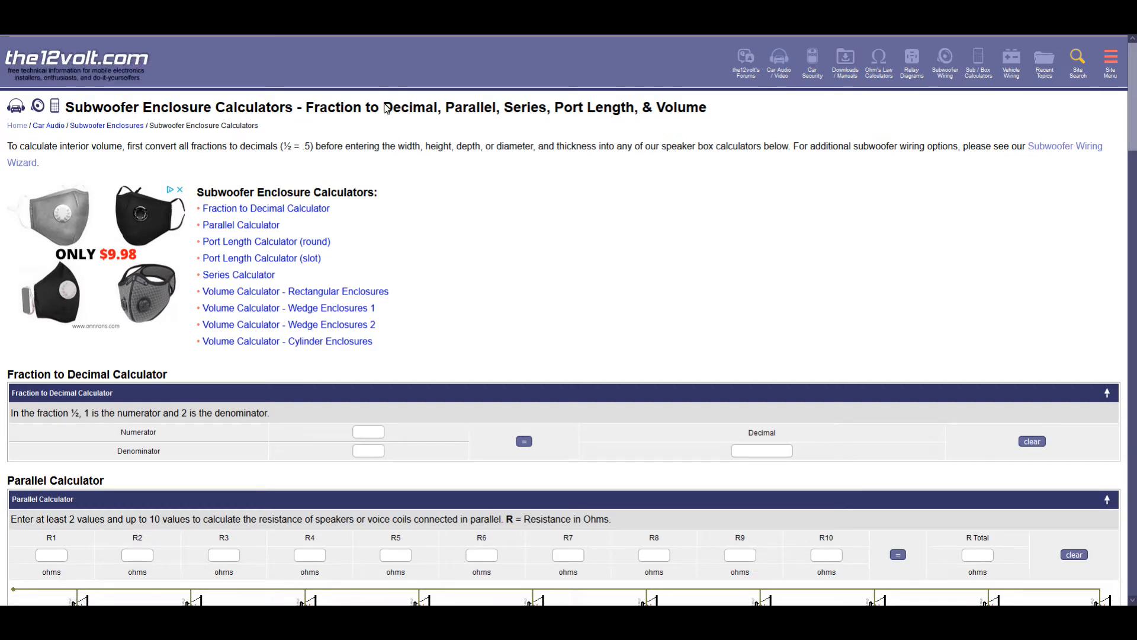
Step: Look through the subwoofer enclosure calculators, including the parallel, series, port length and enclosure volume sections
scroll(631, 290, "down", 5)
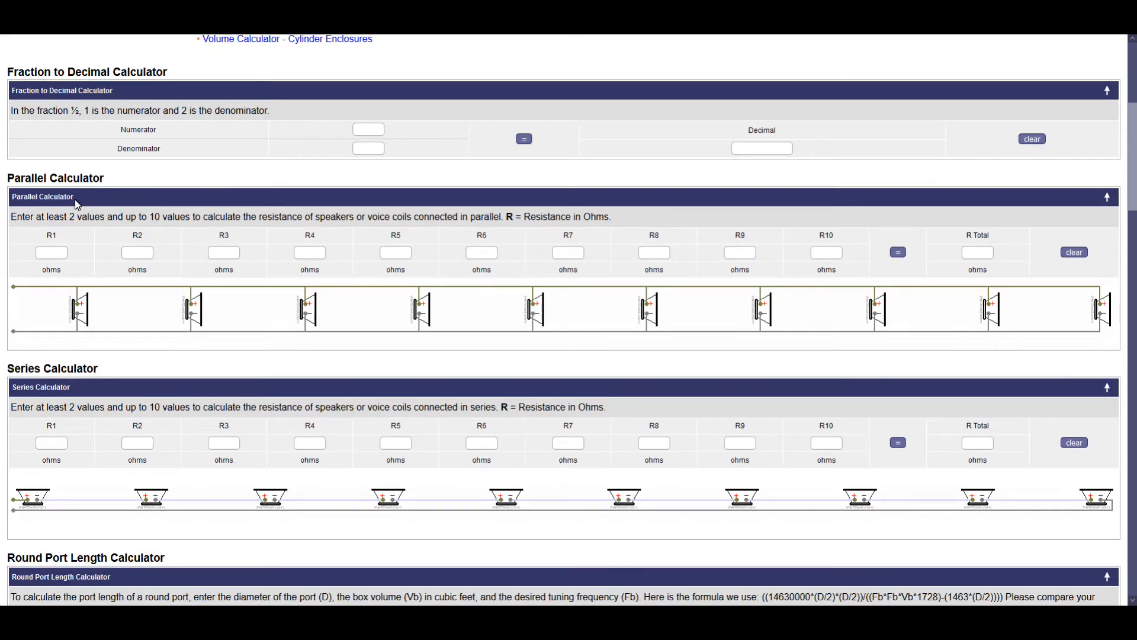
scroll(90, 197, "down", 2)
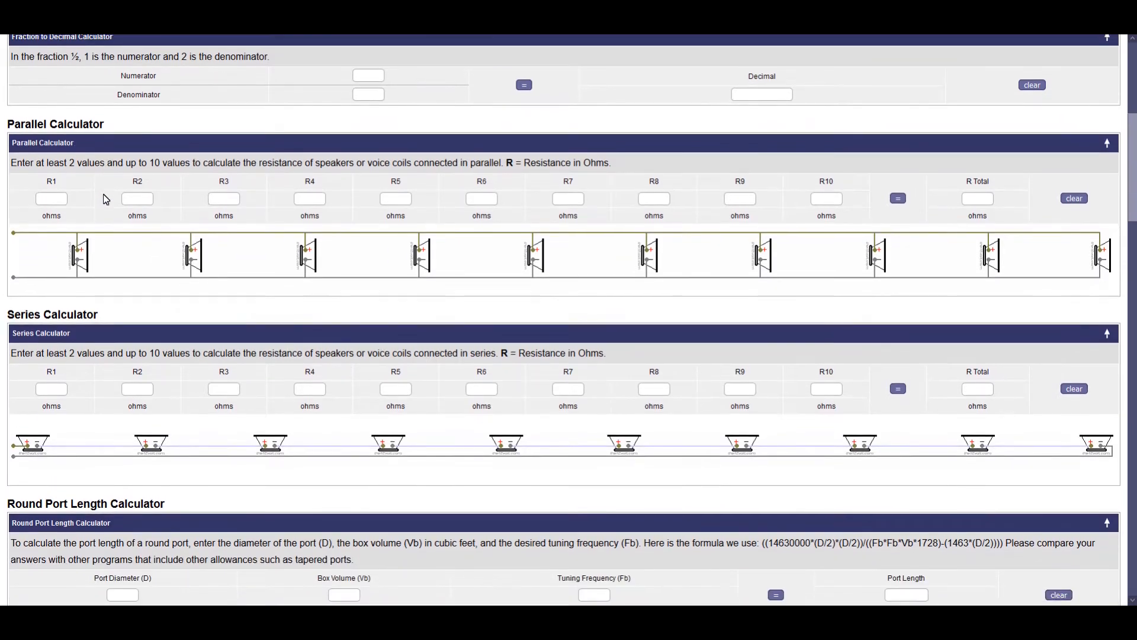
scroll(204, 342, "down", 5)
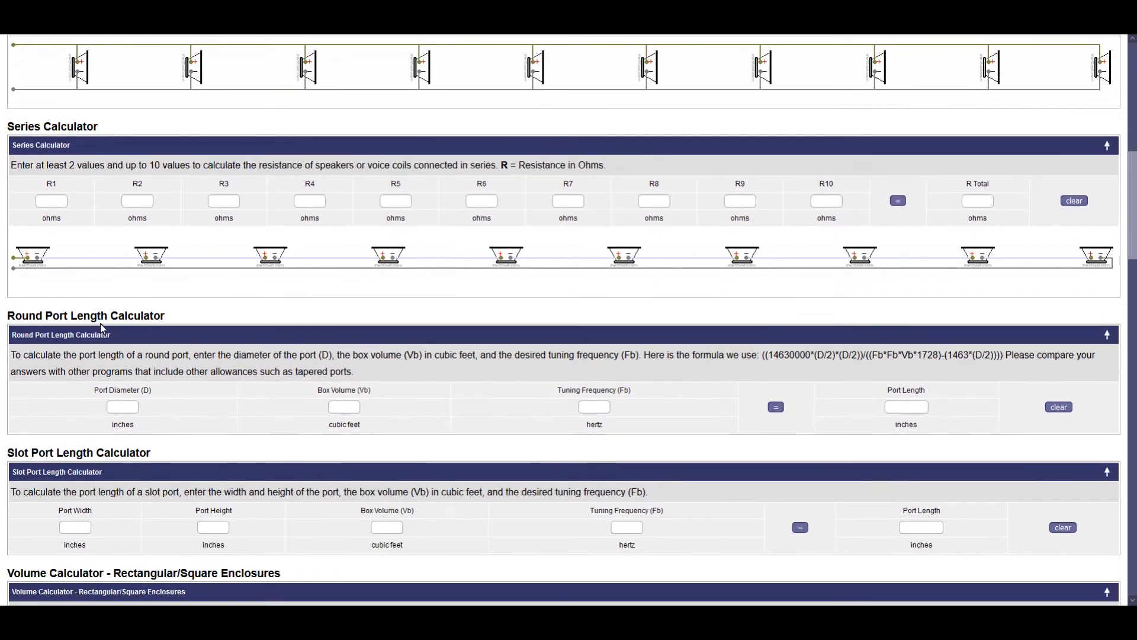
scroll(135, 327, "down", 2)
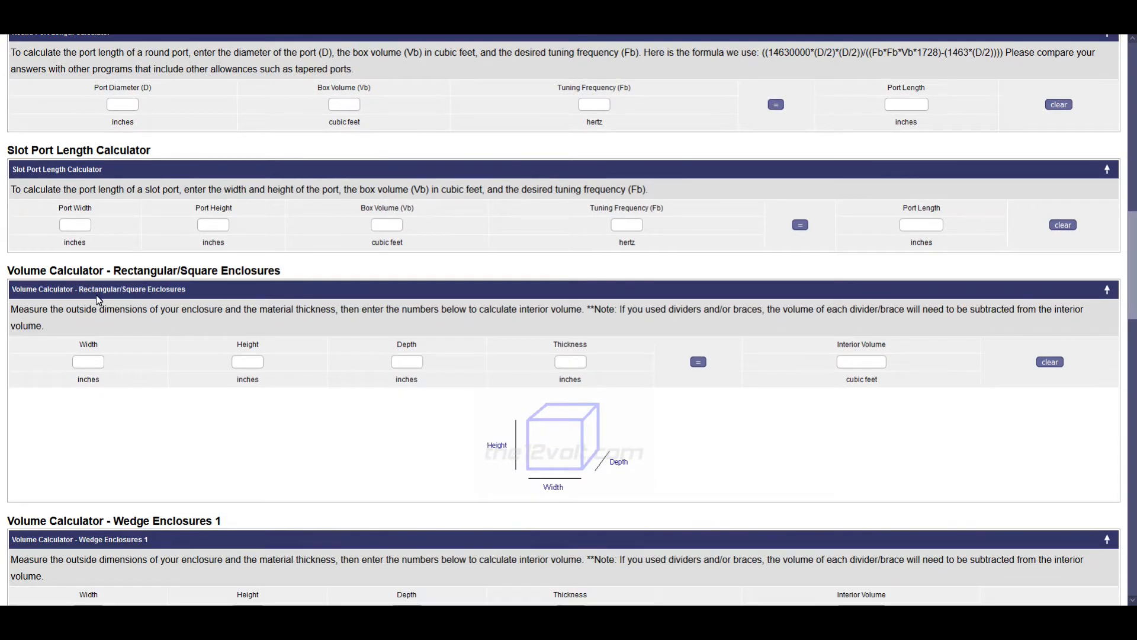
scroll(119, 293, "down", 2)
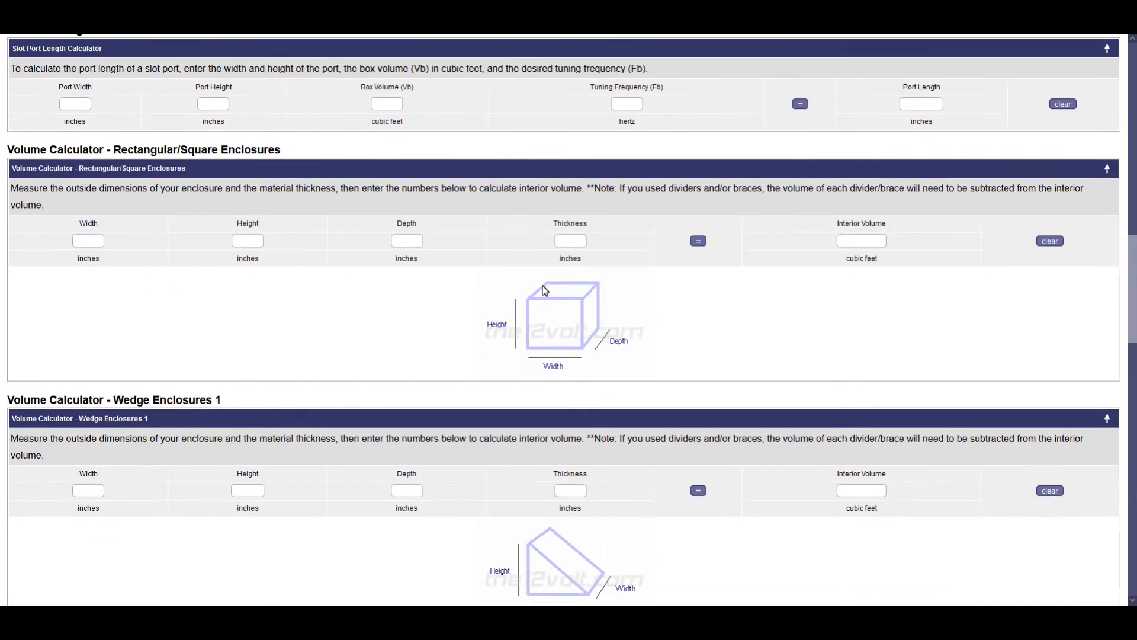
scroll(598, 309, "down", 1)
scroll(555, 272, "down", 1)
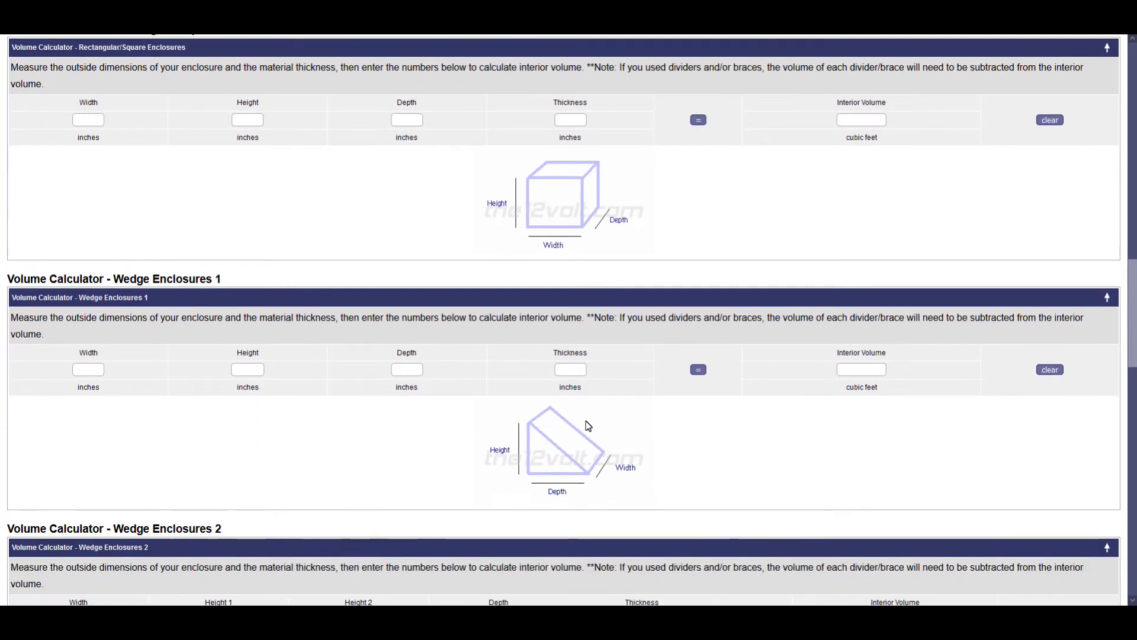
scroll(490, 337, "down", 2)
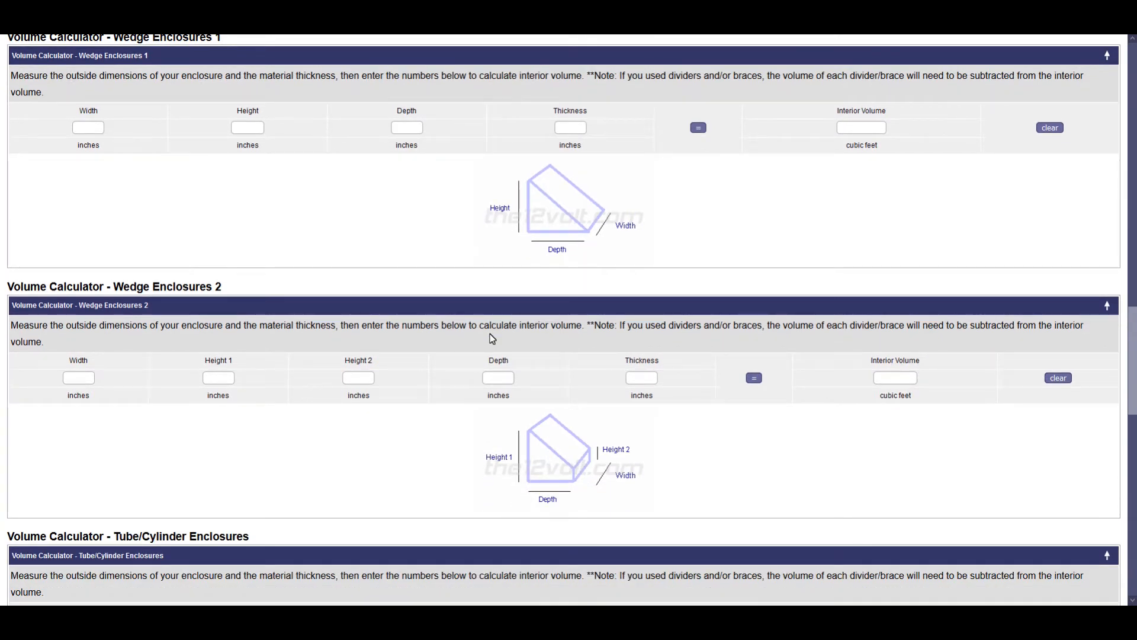
scroll(479, 338, "down", 2)
scroll(463, 342, "down", 3)
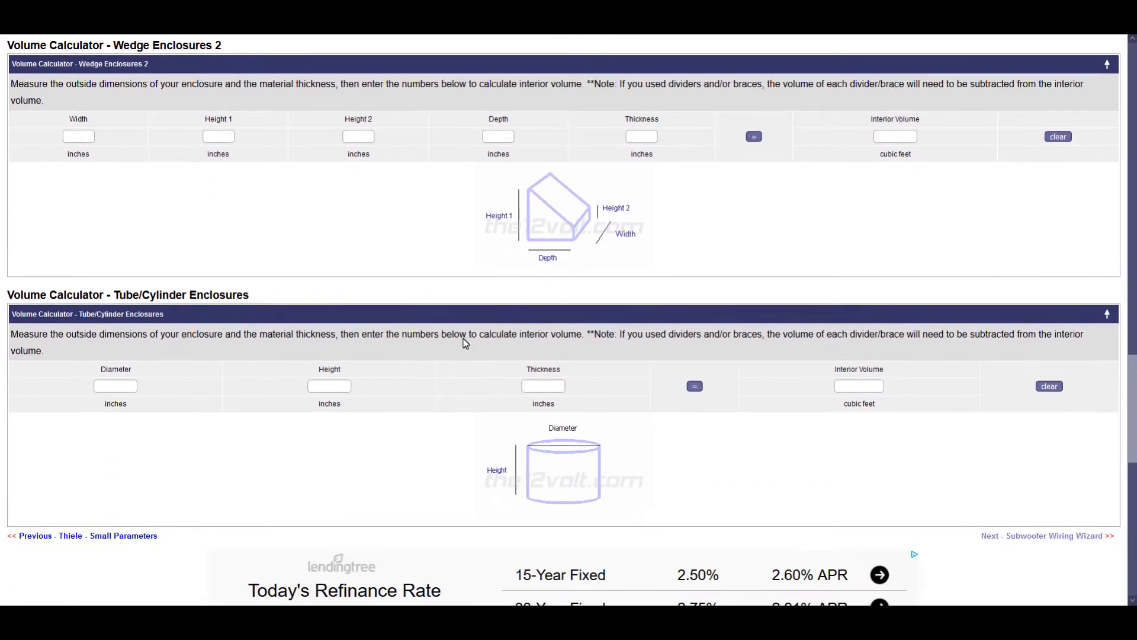
scroll(490, 449, "down", 3)
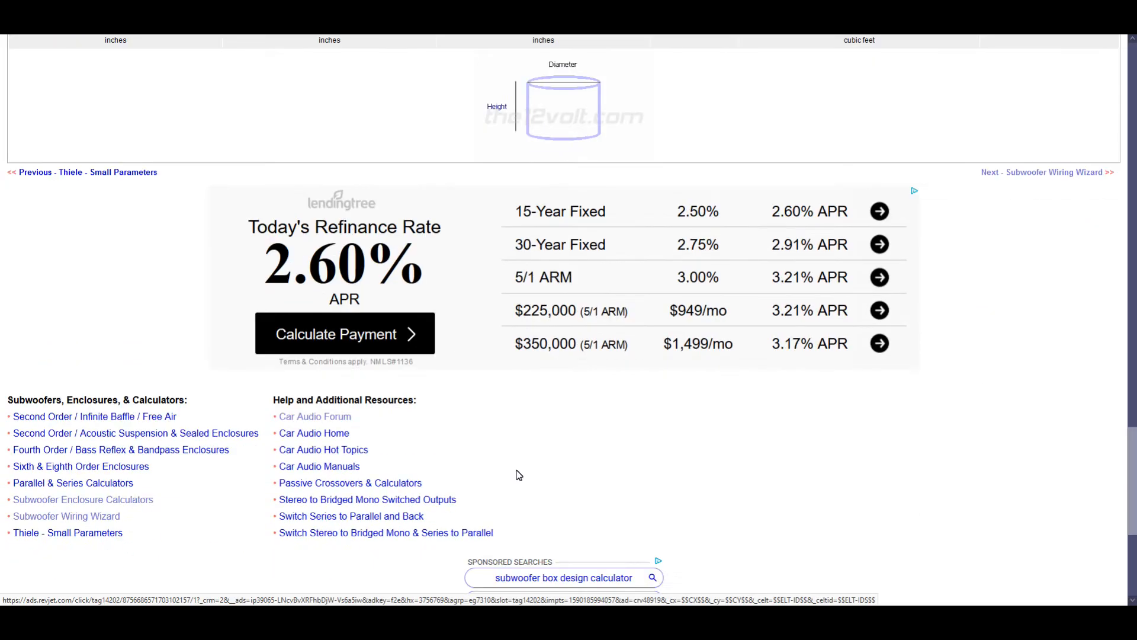
scroll(563, 436, "up", 2)
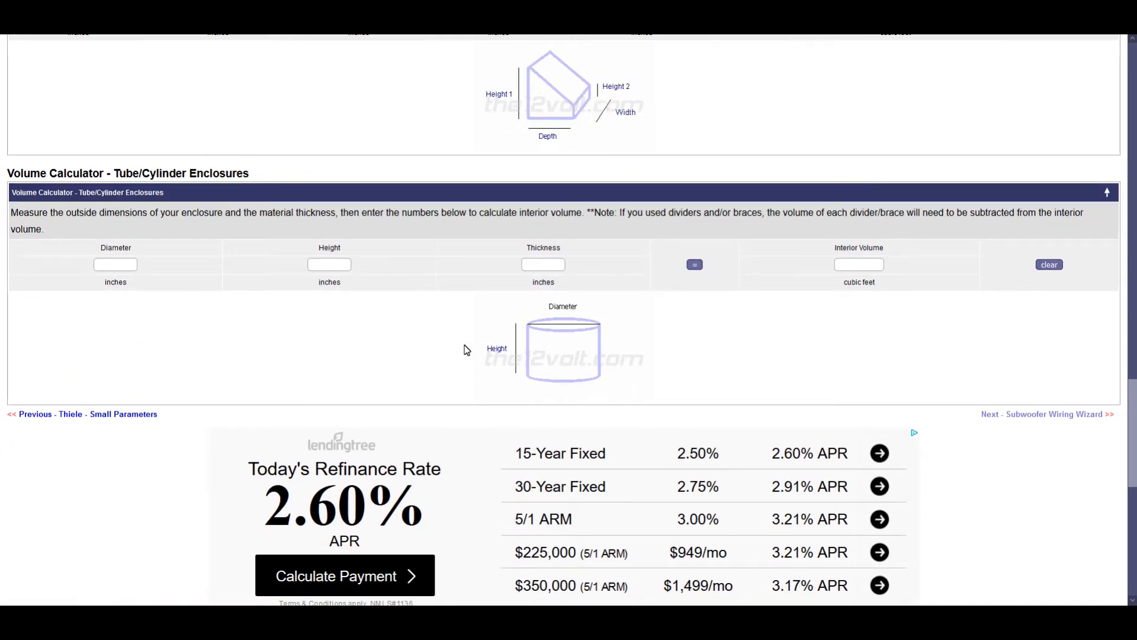
scroll(465, 356, "up", 8)
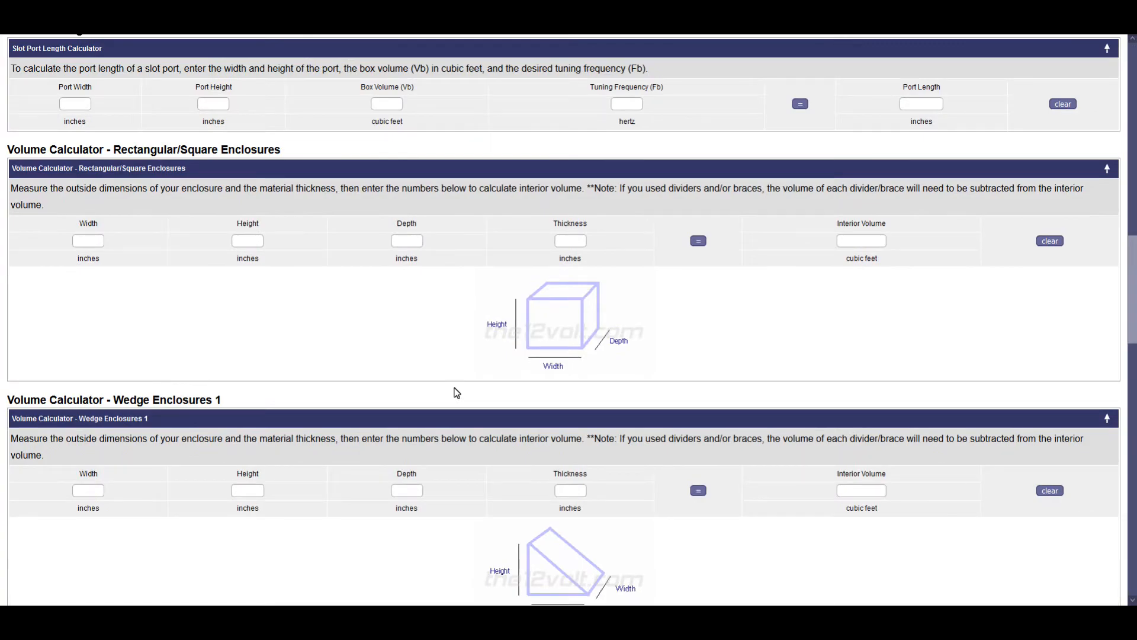
scroll(456, 393, "up", 5)
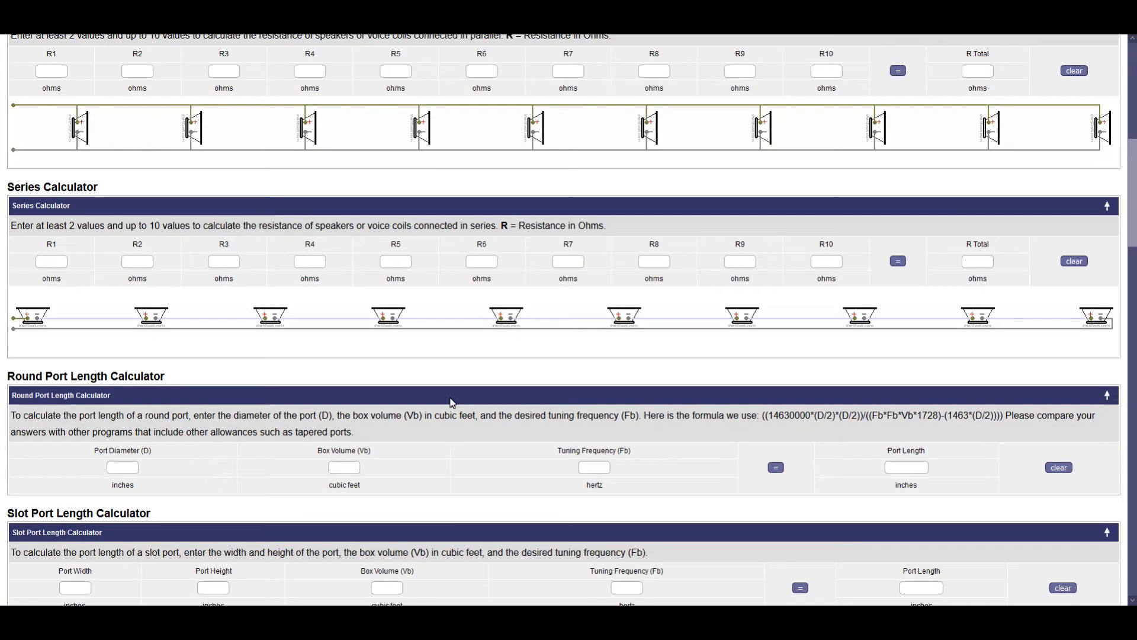
scroll(450, 409, "up", 3)
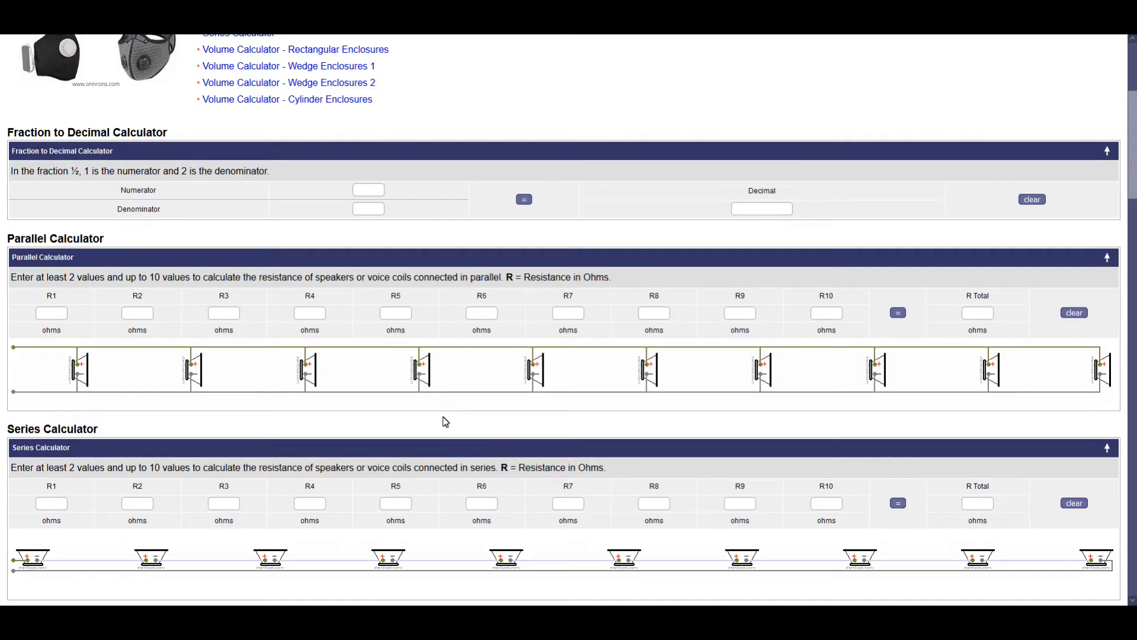
scroll(445, 421, "up", 2)
scroll(444, 332, "down", 4)
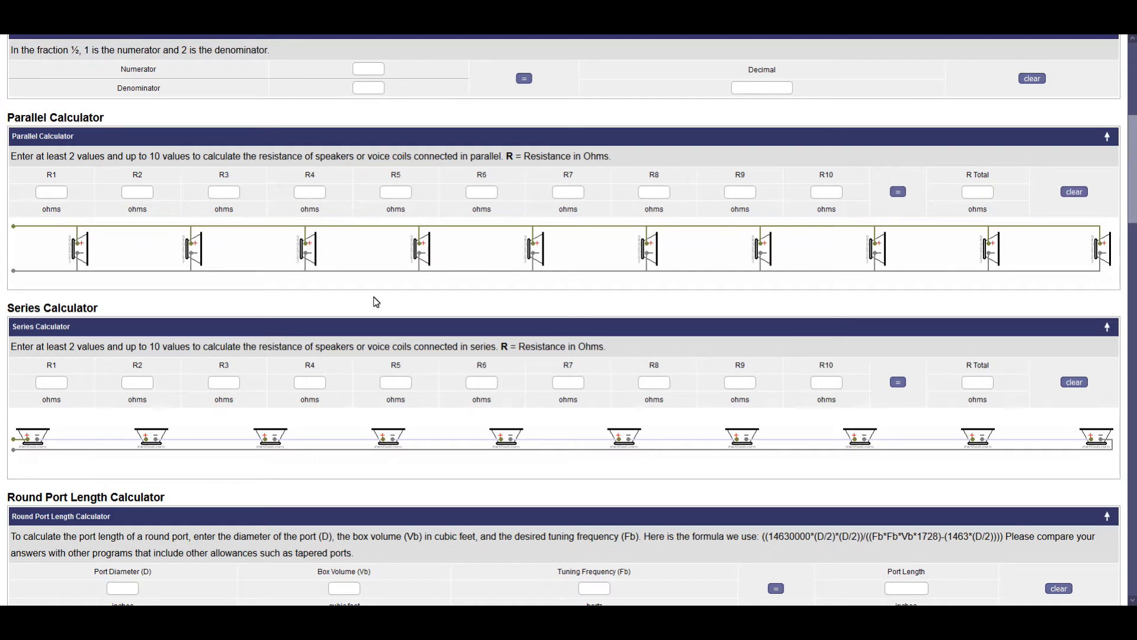
scroll(367, 296, "down", 2)
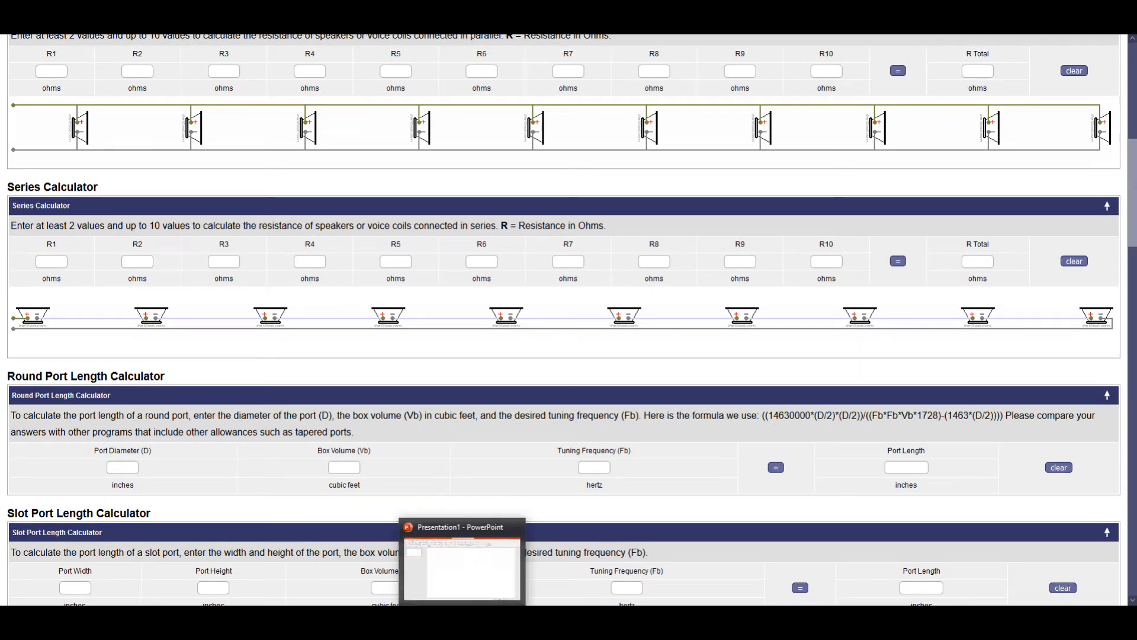
Step: Switch to the blank PowerPoint presentation and draw a text box in the slide's upper-left area
left_click(462, 617)
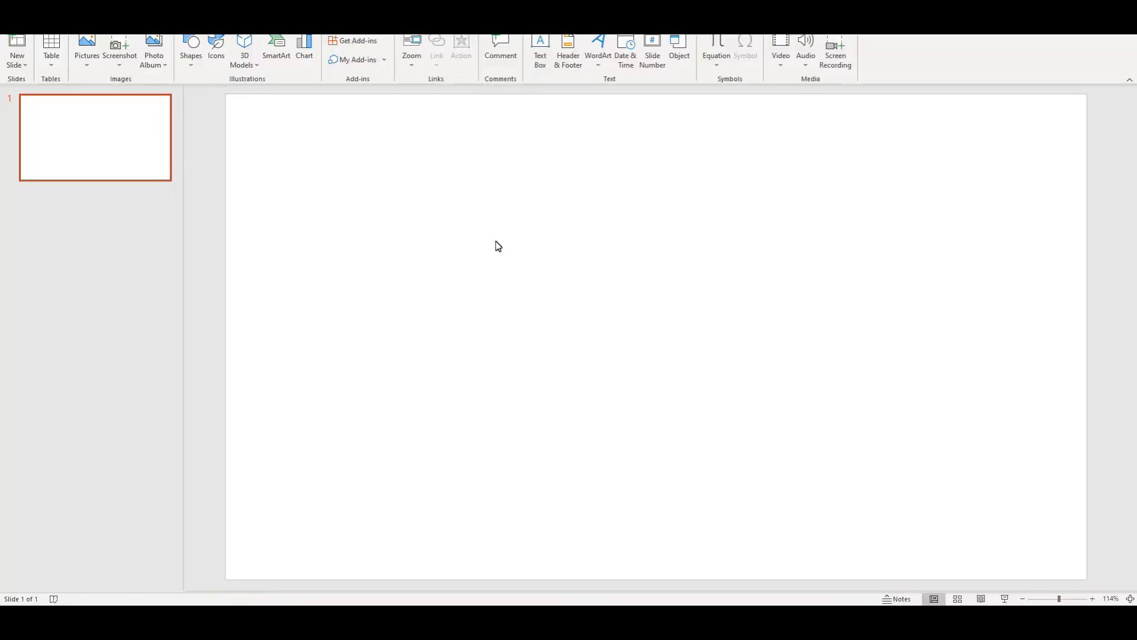
left_click(87, 59)
left_click(328, 183)
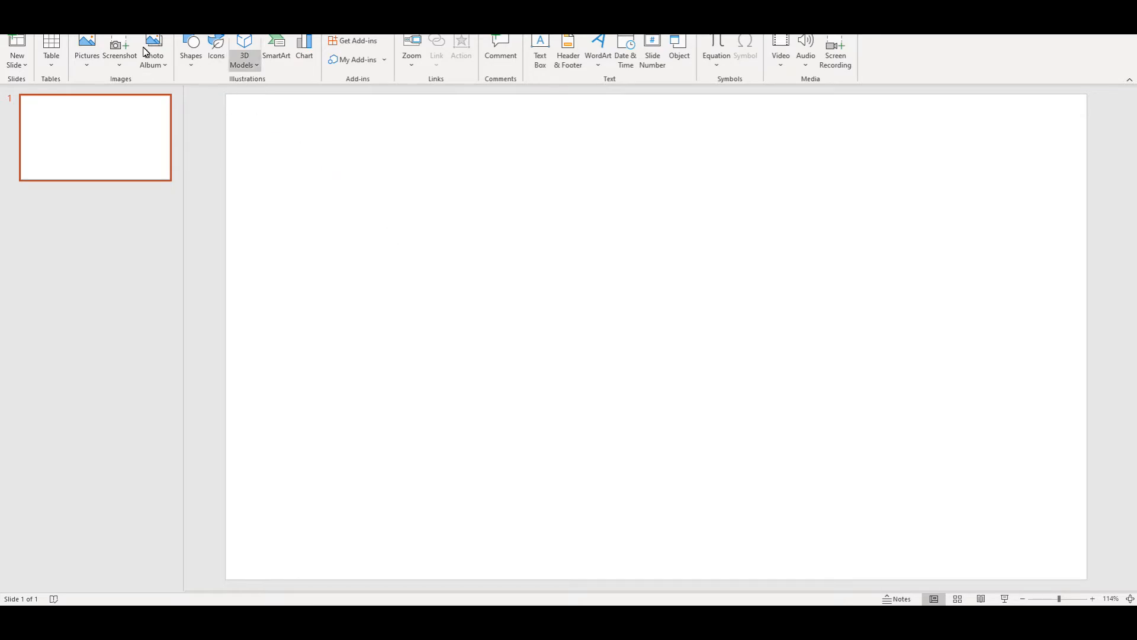
left_click(539, 59)
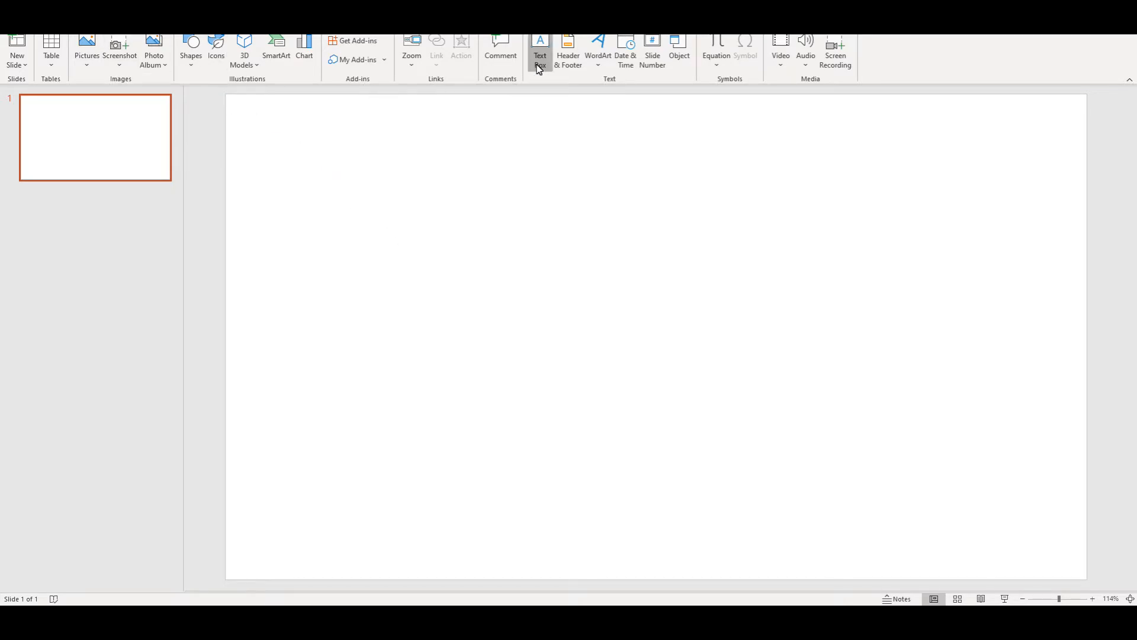
left_click_drag(348, 195, 540, 364)
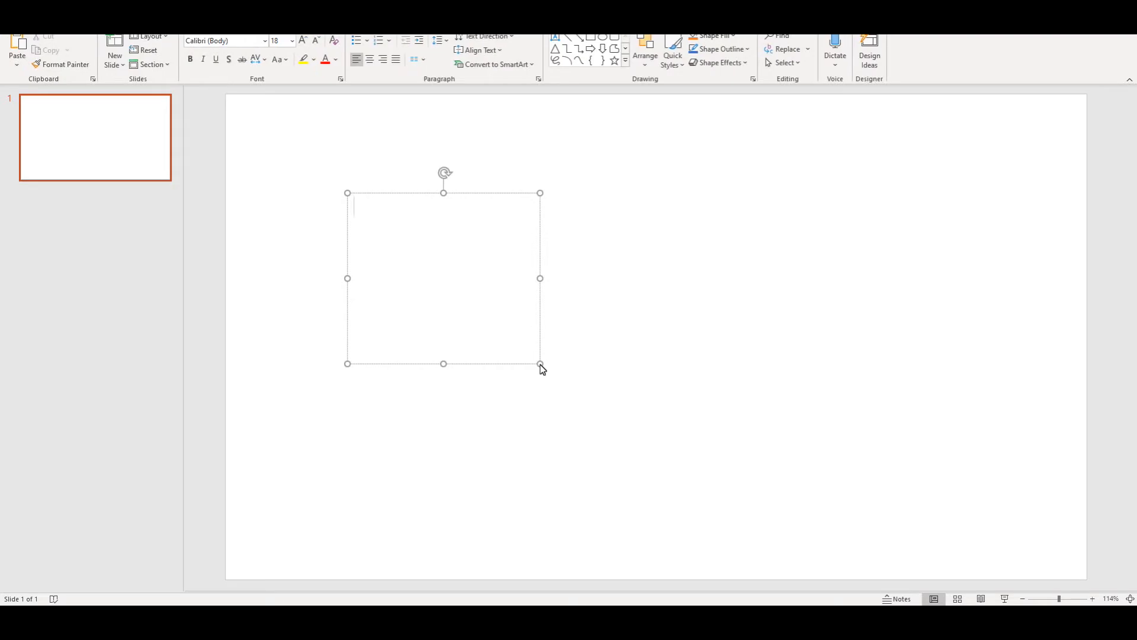
Step: Enter the heading "Box Spec:" in the text box, followed by Width, Length and Height on separate lines
type("B")
key("BackSpace")
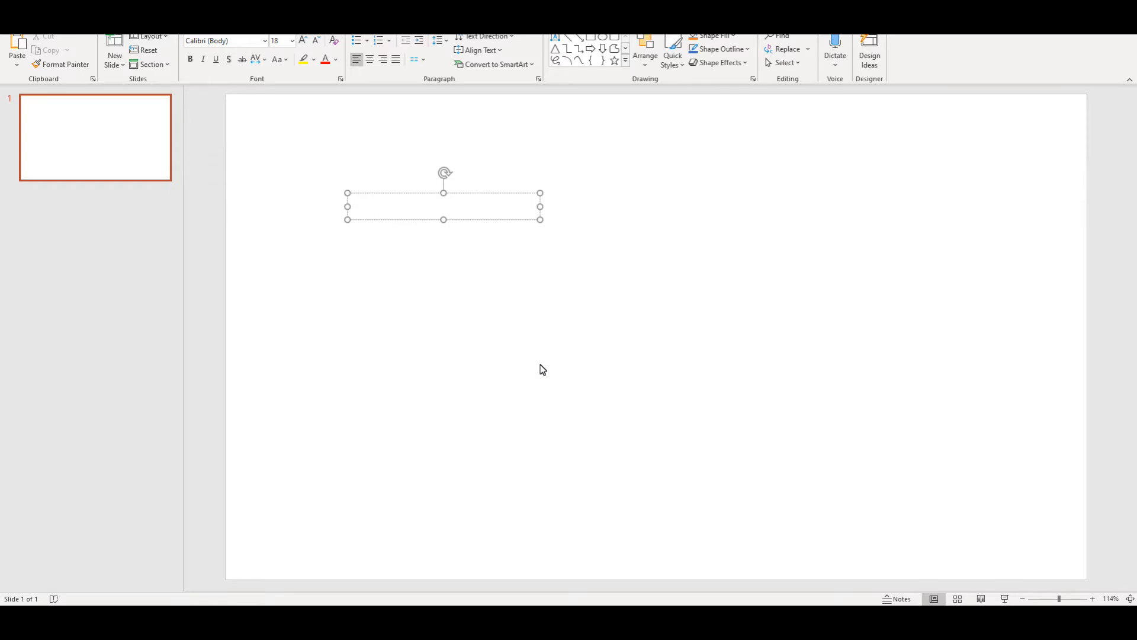
type("Wi")
key("BackSpace")
key("BackSpace")
type("Box Spec:")
key("Return")
type("Width")
key("Return")
type("Length")
key("Return")
type("Height")
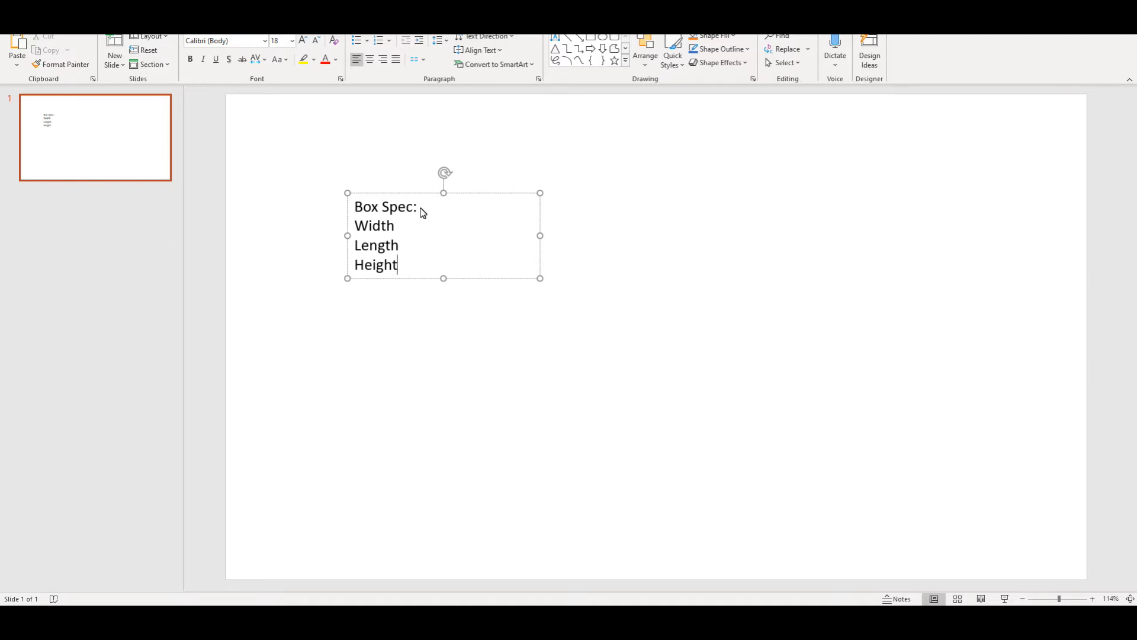
Step: Make the "Box Spec:" heading bold and add a colon after Width, Length and Height
left_click_drag(418, 211, 337, 213)
key("ctrl+b")
left_click(396, 230)
type(":")
left_click(401, 243)
type(":")
left_click(403, 264)
type(":")
Step: Enter 38" as the length and rename the Length label to Depth
left_click(412, 232)
left_click(414, 255)
type("38")
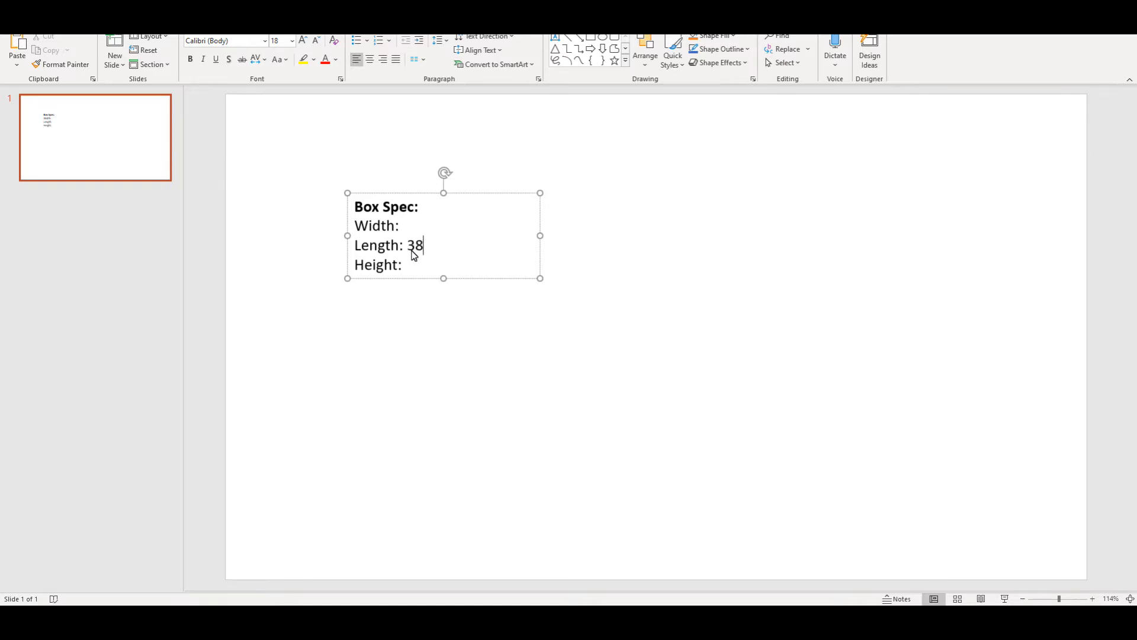
type("\"")
left_click_drag(398, 265, 355, 278)
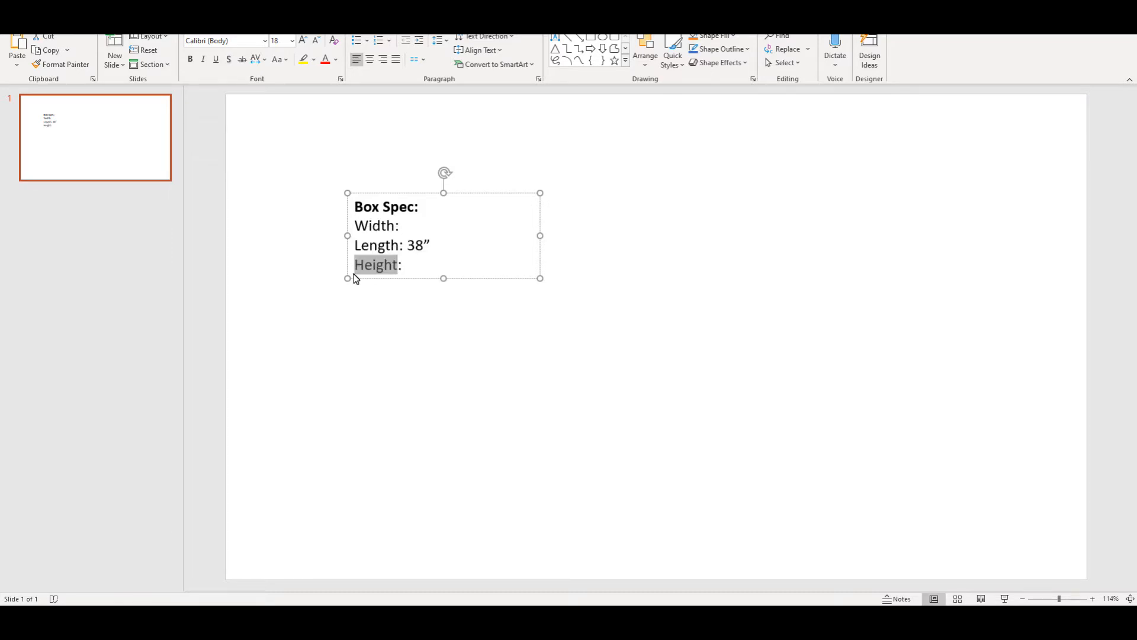
left_click_drag(400, 247, 355, 255)
type("Depth")
Step: Enter 40" as the width and 16" as the height in the box spec list
left_click(404, 225)
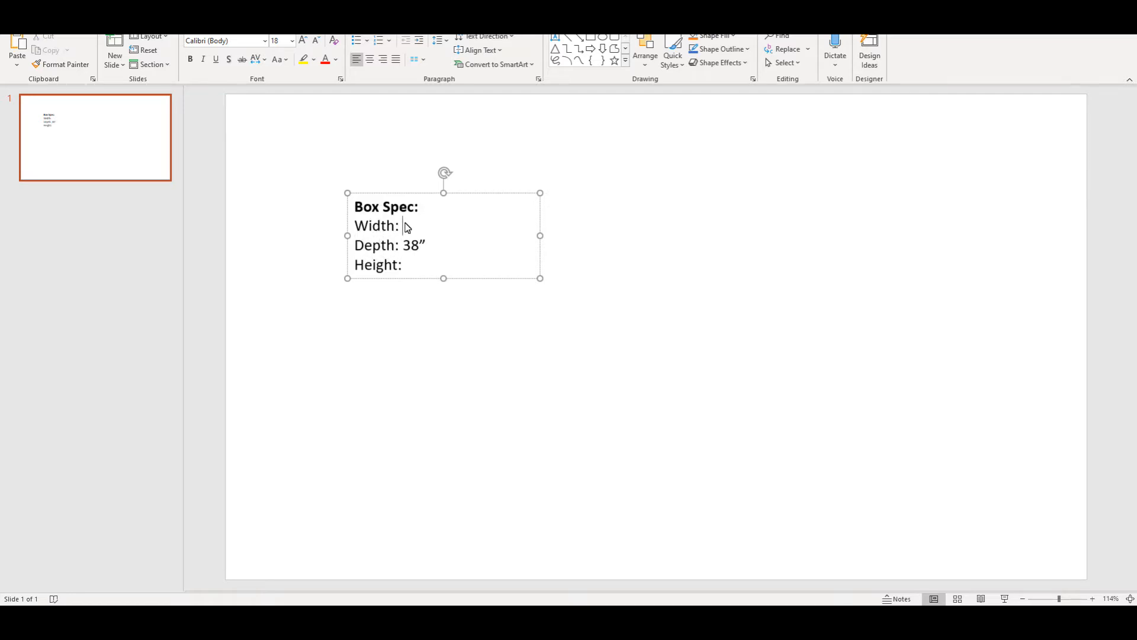
type("40\"")
left_click(417, 270)
type("16\"")
left_click(463, 339)
left_click(419, 245)
left_click(459, 305)
left_click(435, 274)
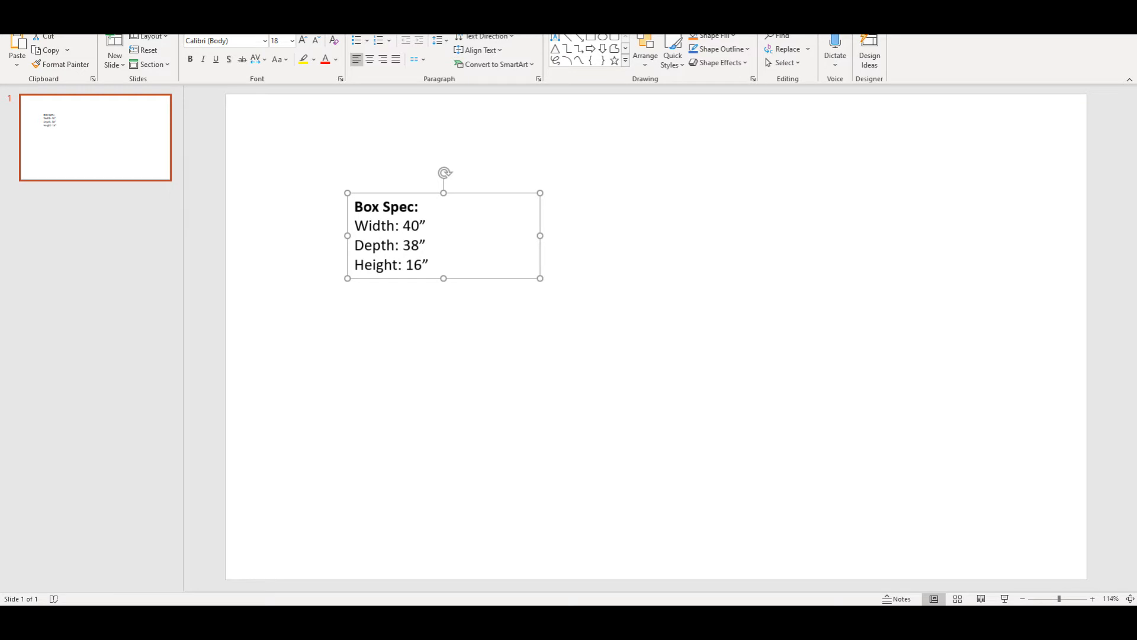
Step: Draw a rectangle about 3.84" wide and 1.31" high, label it FRONT VIEW, and place a duplicate below it
left_click(83, 20)
left_click(187, 59)
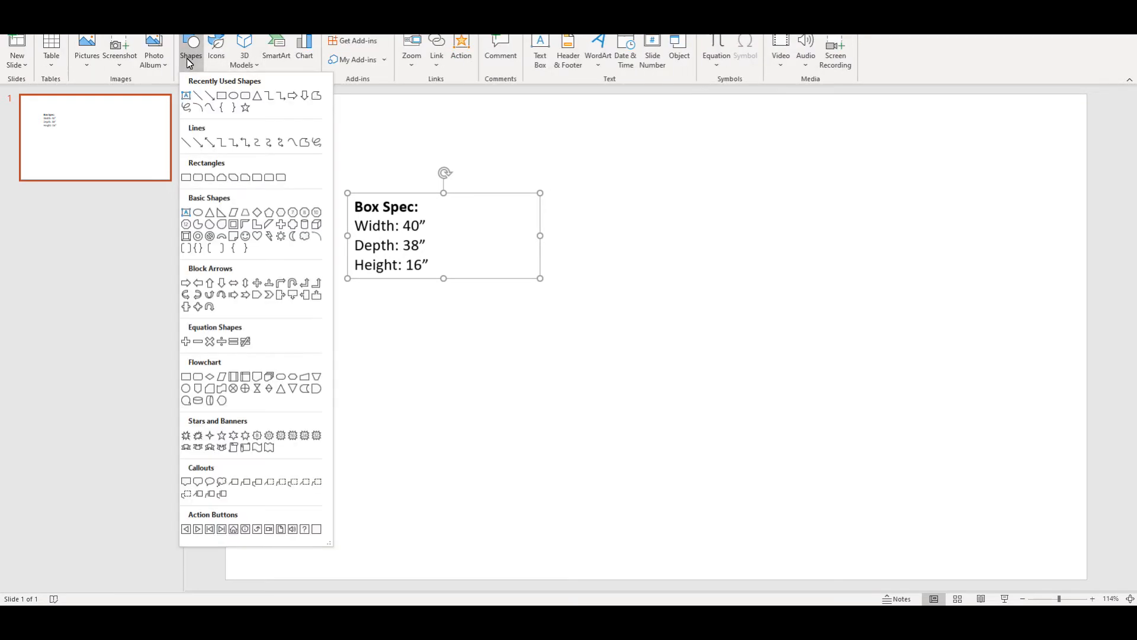
left_click(220, 93)
left_click_drag(667, 269, 916, 356)
left_click_drag(807, 308, 701, 235)
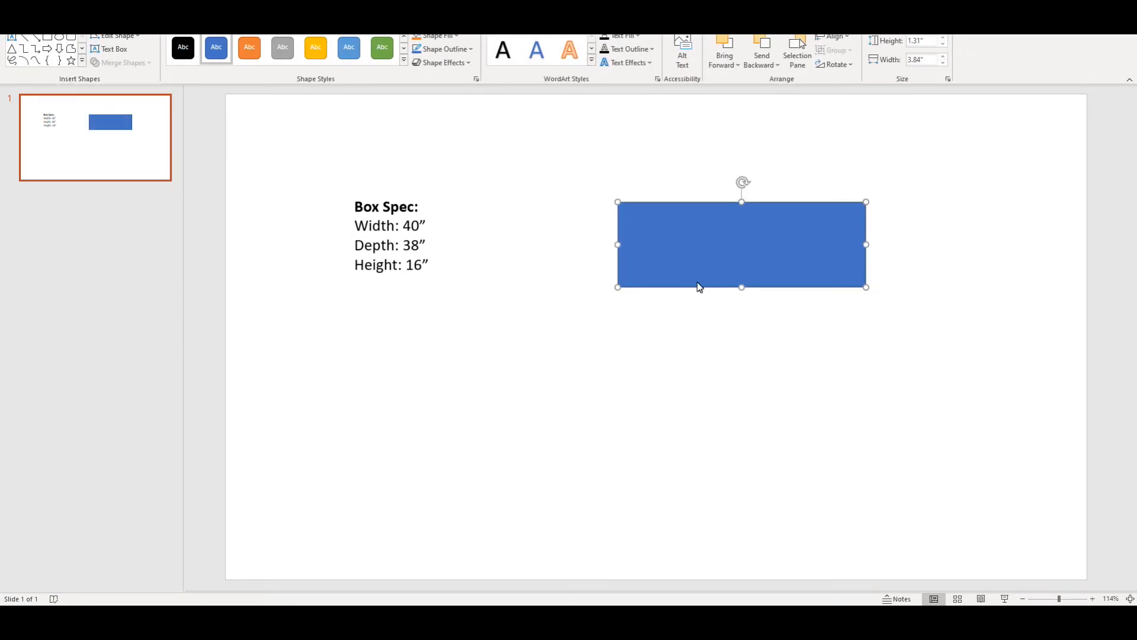
type("FRONT VIEW")
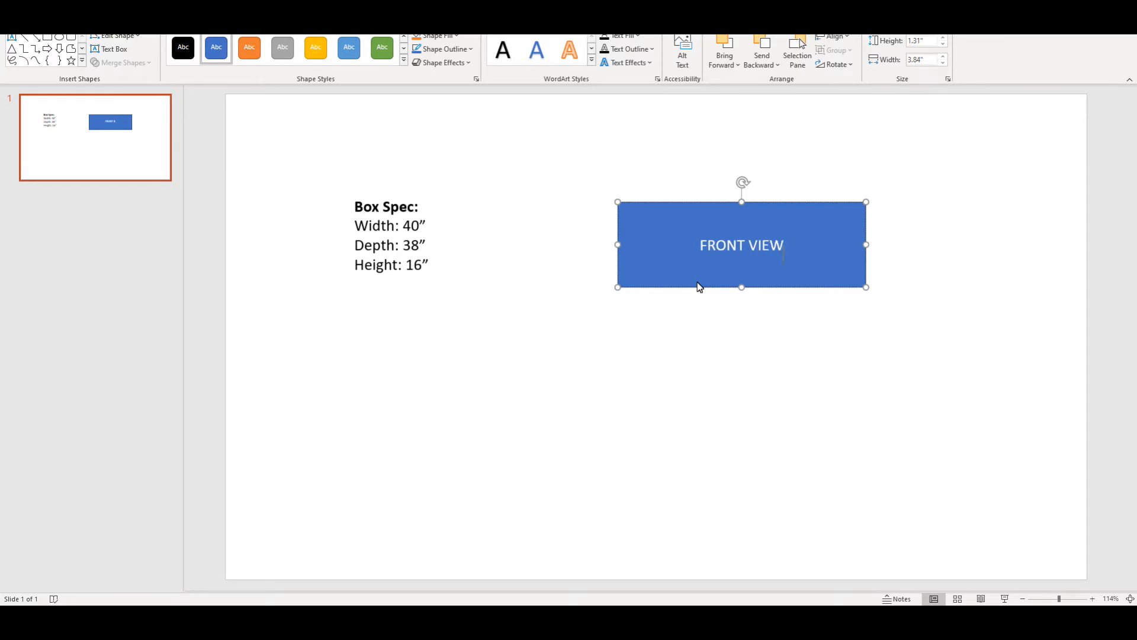
key("ctrl+v")
left_click_drag(797, 276, 819, 433)
Step: Copy the Depth: 38" line from the box spec into its own label beside the two rectangles
left_click(915, 261)
left_click(430, 227)
left_click_drag(427, 244, 359, 249)
key("ctrl+c")
key("Escape")
key("ctrl+v")
key("ctrl+z")
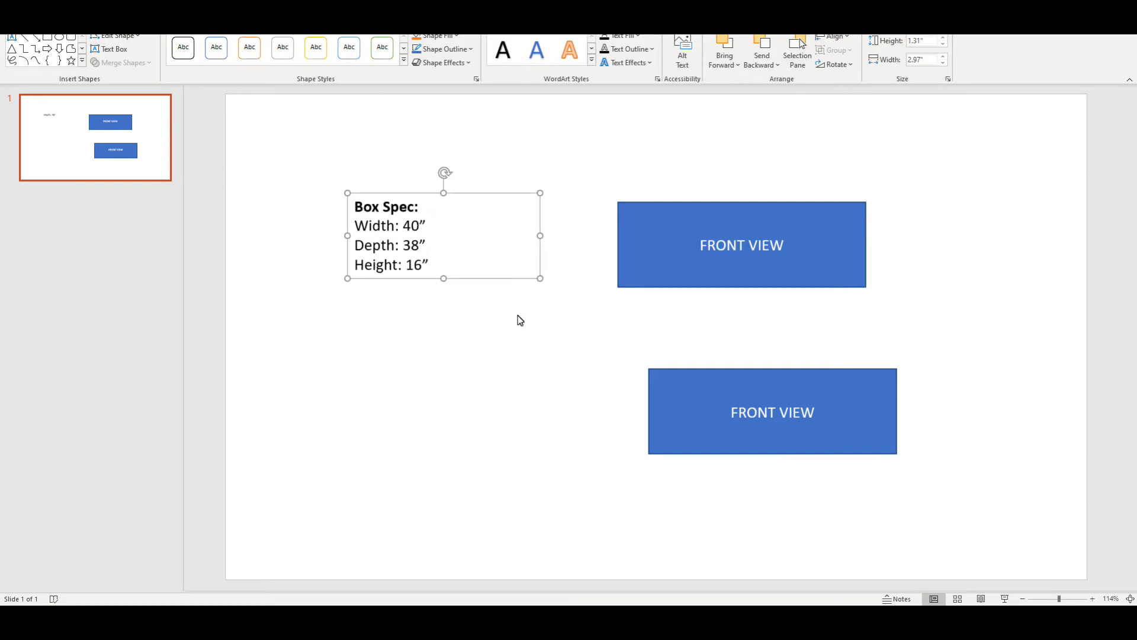
left_click(573, 355)
key("ctrl+v")
left_click_drag(631, 352, 893, 320)
Step: Narrow the duplicate rectangle to a near-square, move FRONT VIEW lower on the slide, and align the narrowed copy to its right
left_click(853, 402)
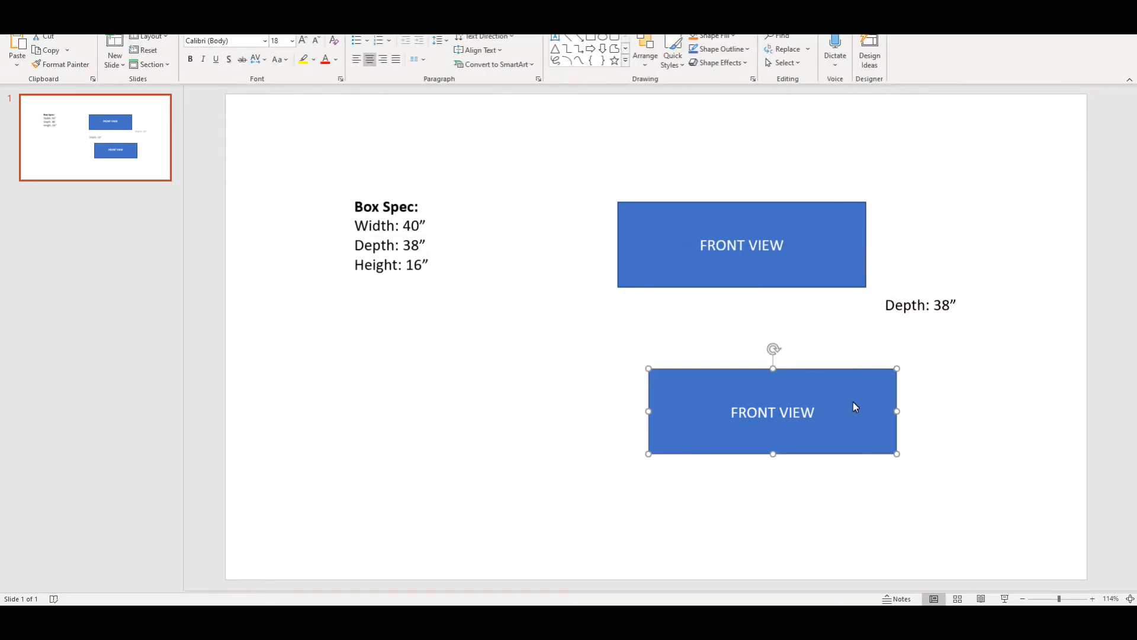
left_click_drag(648, 410, 804, 409)
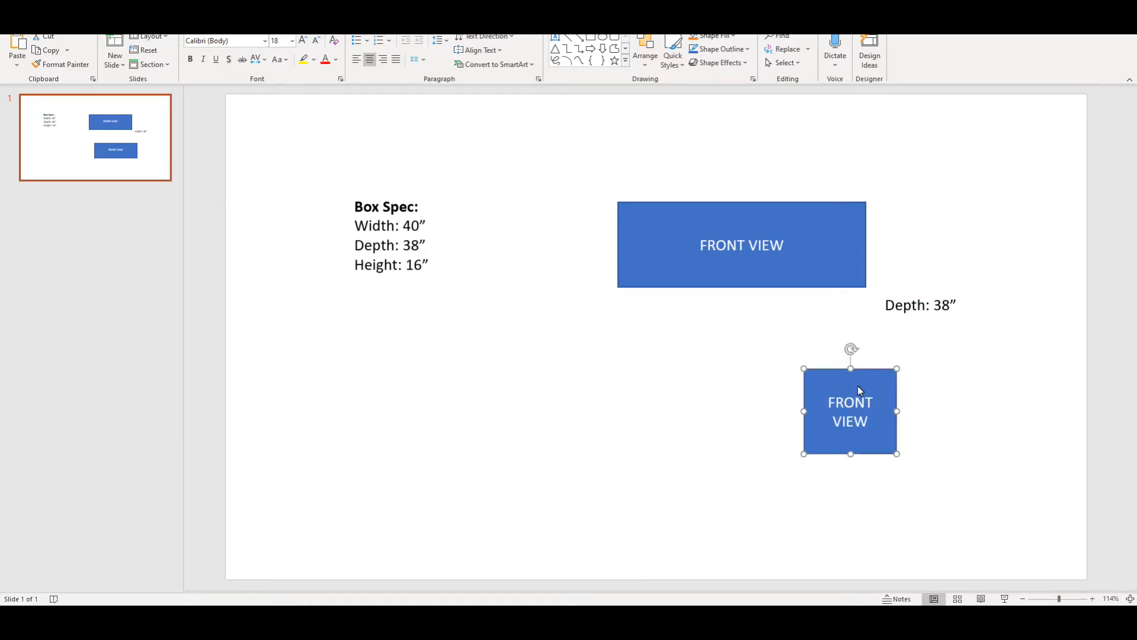
left_click_drag(797, 278, 774, 412)
left_click_drag(846, 424, 982, 357)
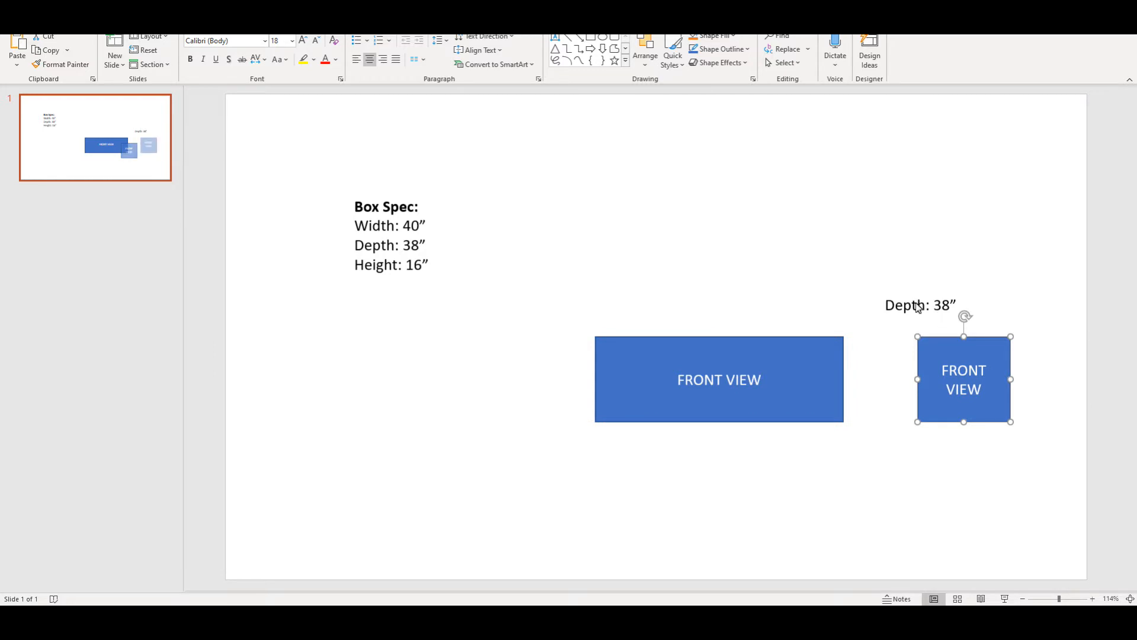
Step: Relabel the near-square shape SIDE VIEW
triple_click(959, 380)
key("BackSpace")
type("Side vi")
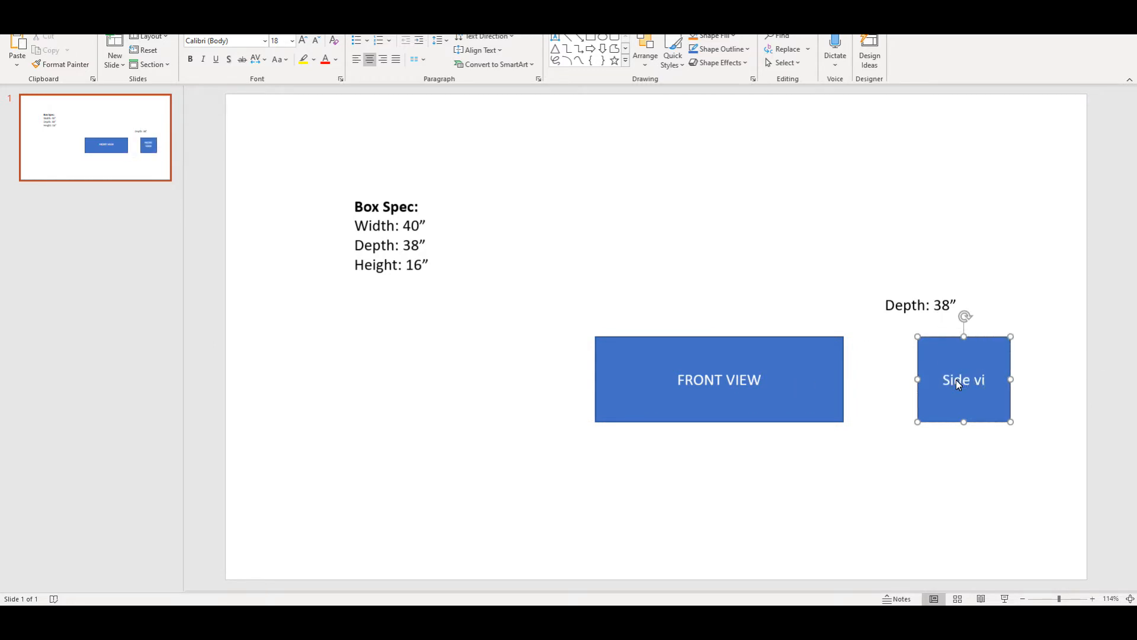
type("ew")
triple_click(975, 386)
type("SIDE VIEW")
Step: Duplicate the SIDE VIEW shape, move the copy above FRONT VIEW, and relabel it TOP VIEW
key("Escape")
key("ctrl+c")
key("ctrl+v")
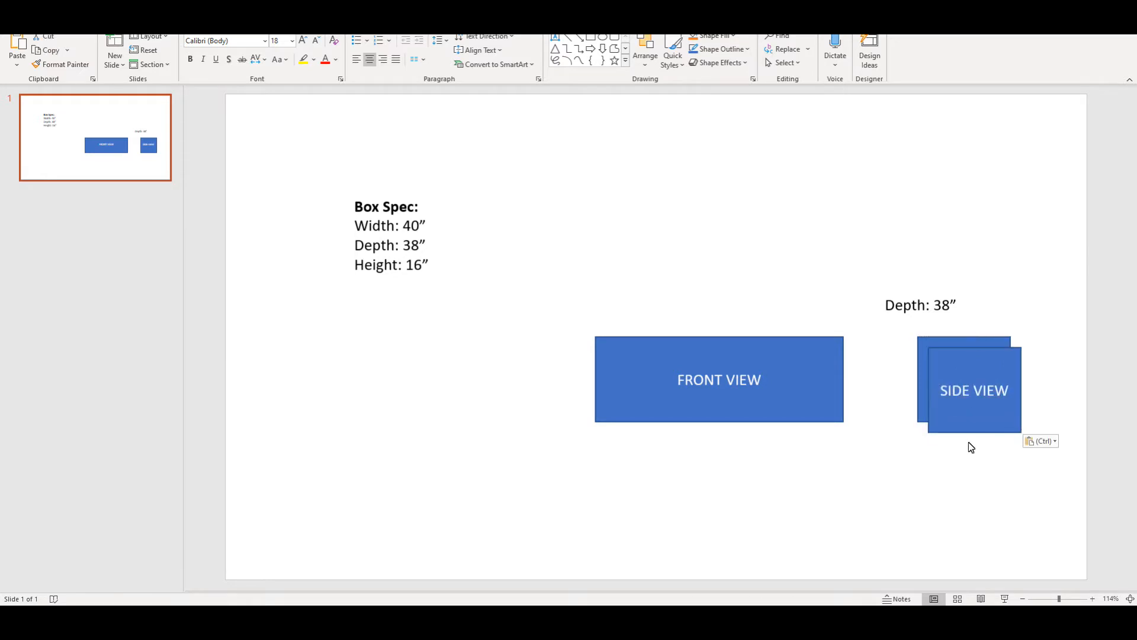
left_click_drag(969, 412, 633, 249)
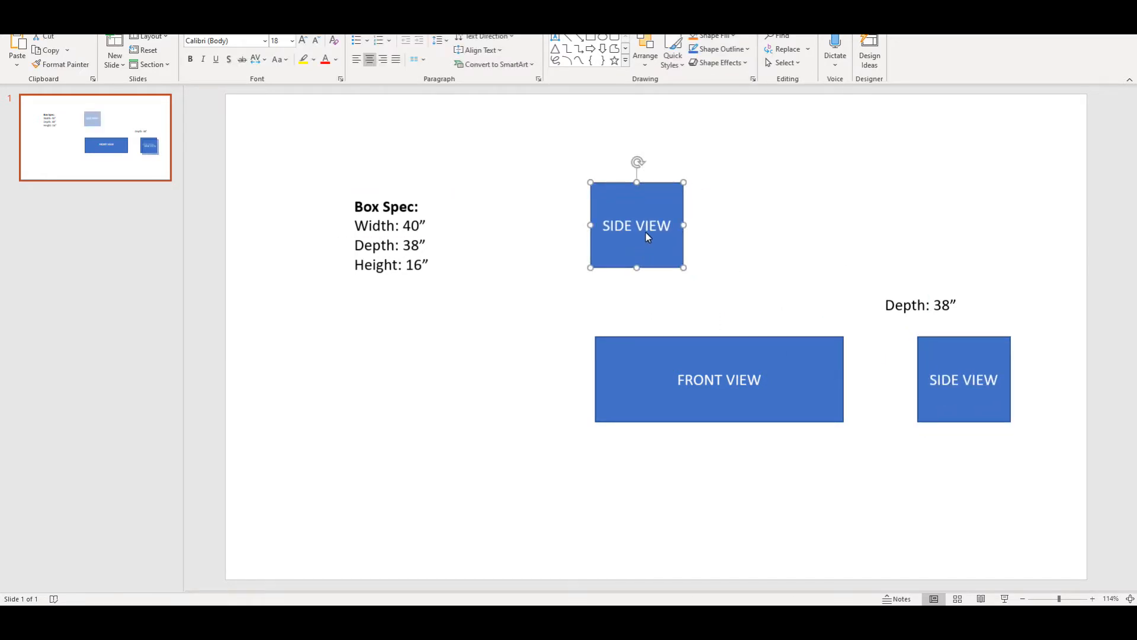
triple_click(645, 232)
type("TOP VIEW")
Step: Enlarge the TOP VIEW rectangle to about the width of FRONT VIEW, make it taller, and position it directly above
left_click(705, 184)
left_click(677, 216)
left_click_drag(684, 225, 838, 235)
left_click_drag(719, 184, 719, 109)
key("Down")
key("Down")
key("Down")
key("Down")
left_click_drag(738, 153, 740, 166)
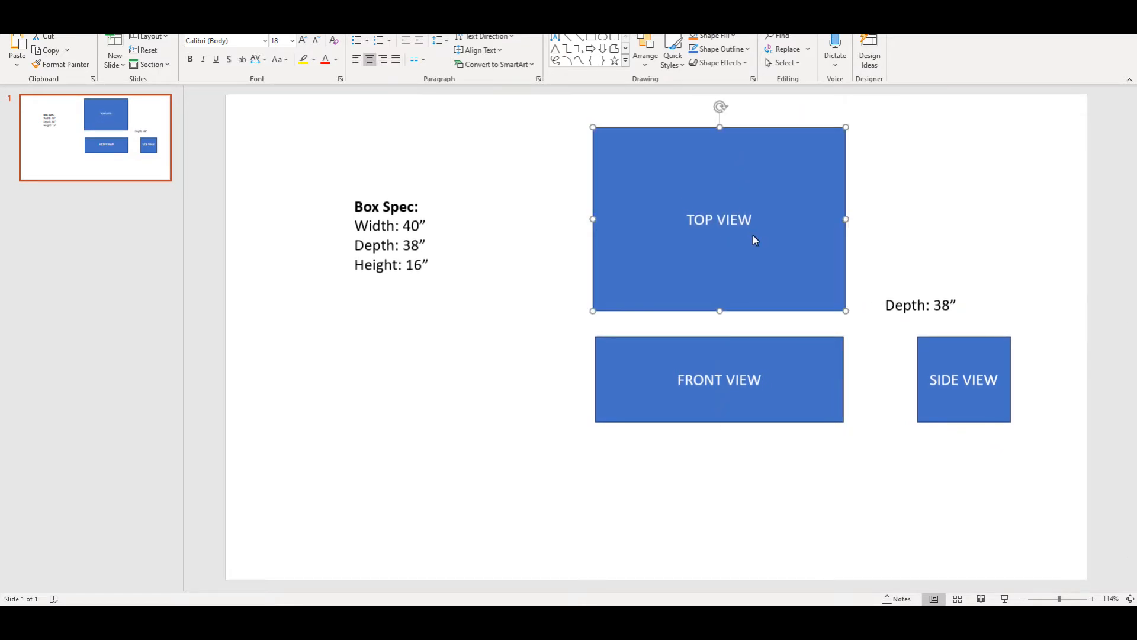
left_click_drag(846, 220, 843, 220)
Step: Widen the SIDE VIEW rectangle on both sides, keeping it level with FRONT VIEW
left_click_drag(935, 357, 914, 356)
left_click_drag(991, 379, 1059, 381)
left_click_drag(938, 356, 925, 357)
left_click_drag(1048, 379, 1061, 383)
left_click(1035, 375)
Step: Place the Depth: 38" label along the right edge of TOP VIEW
left_click(946, 313)
left_click_drag(947, 320, 909, 233)
key("ctrl+v")
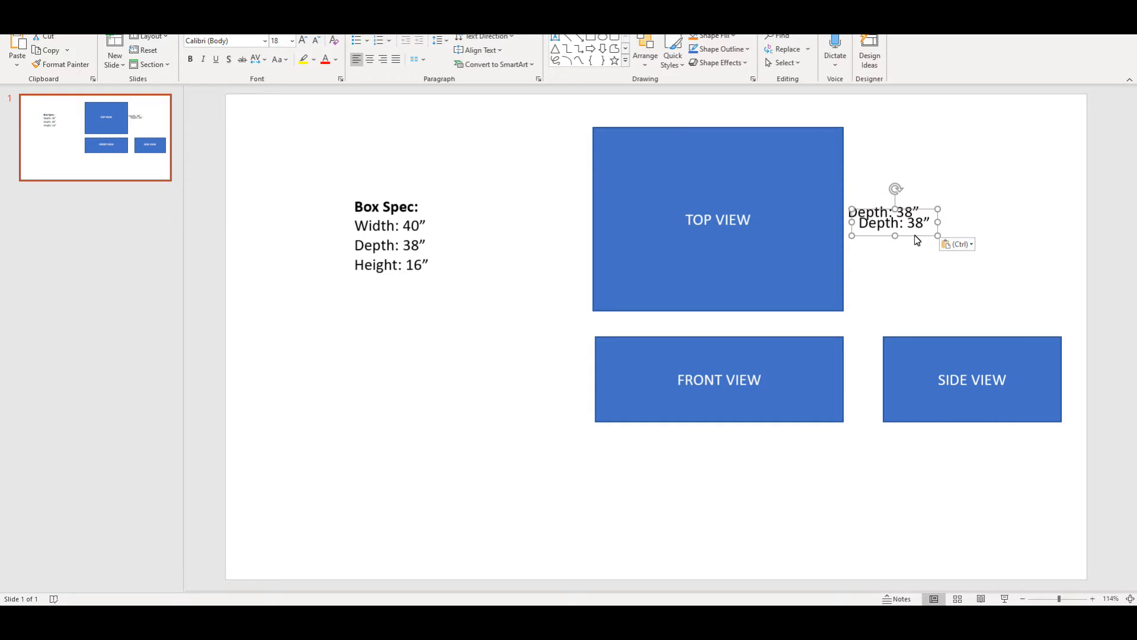
key("ctrl+z")
left_click(916, 277)
Step: Copy the Width: 40" line into its own label and center it below FRONT VIEW
left_click(426, 228)
left_click_drag(427, 229, 356, 225)
left_click(727, 477)
key("ctrl+v")
left_click_drag(666, 349, 733, 444)
Step: Copy the Height: 16" line into its own label and place it to the left of FRONT VIEW
left_click(418, 278)
left_click_drag(431, 266, 354, 266)
key("ctrl+c")
left_click(845, 512)
key("ctrl+v")
left_click_drag(674, 354, 573, 395)
left_click(585, 356)
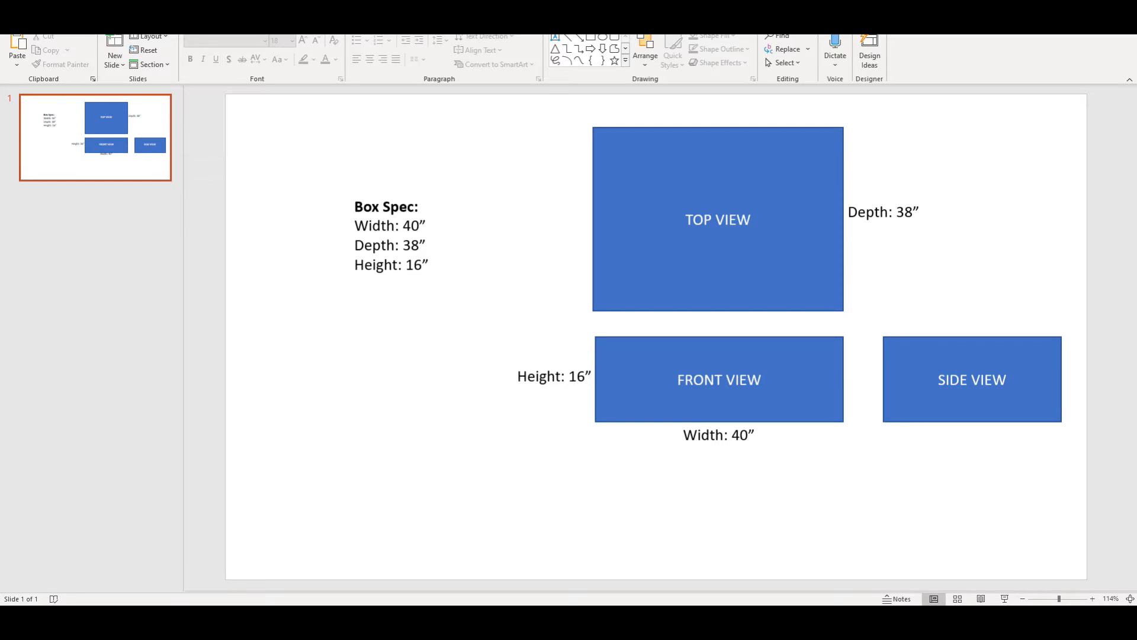
left_click(74, 23)
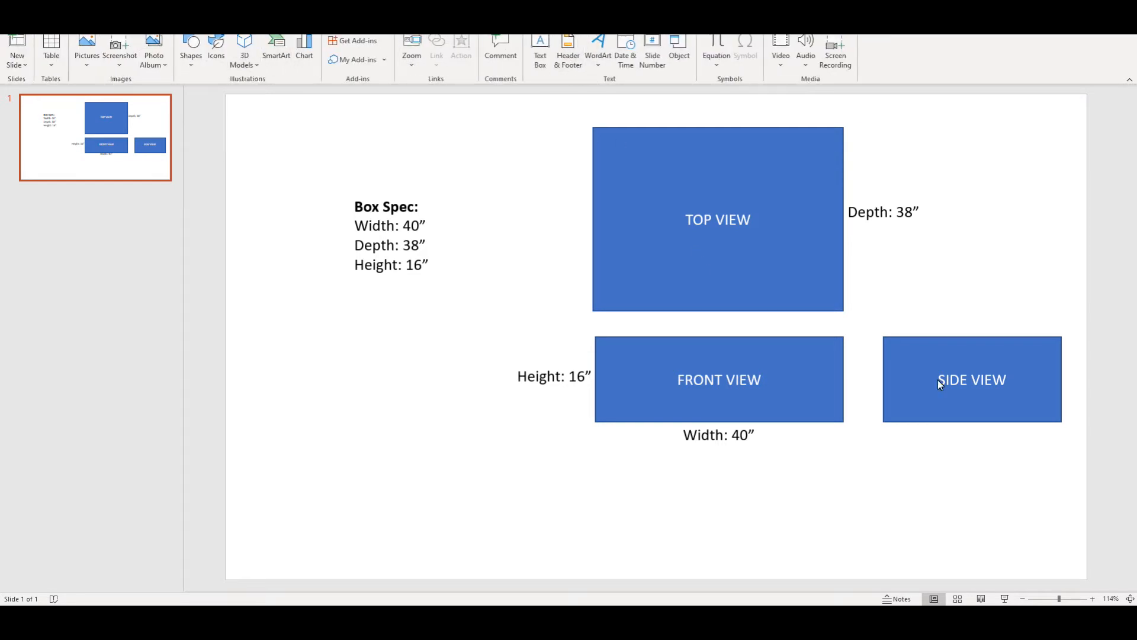